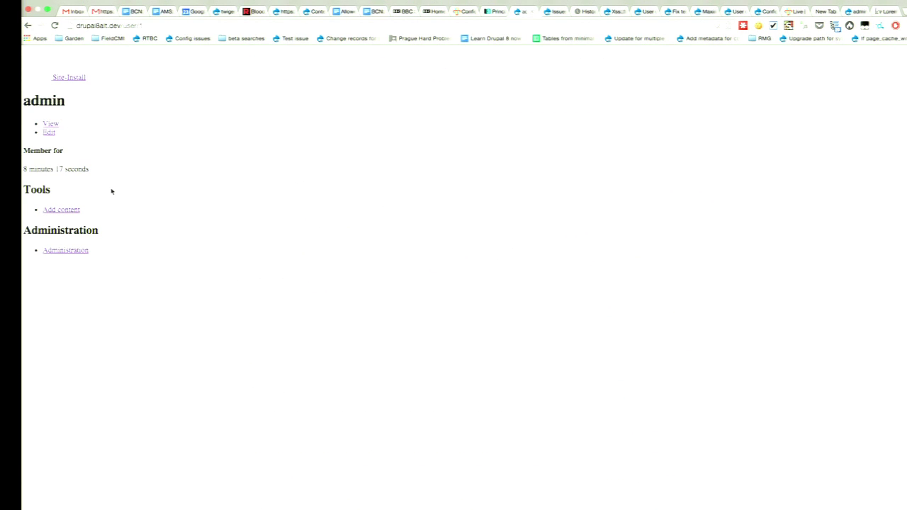
Publish a new Basic page titled 'My content' with a line of placeholder body text.
left_click(74, 210)
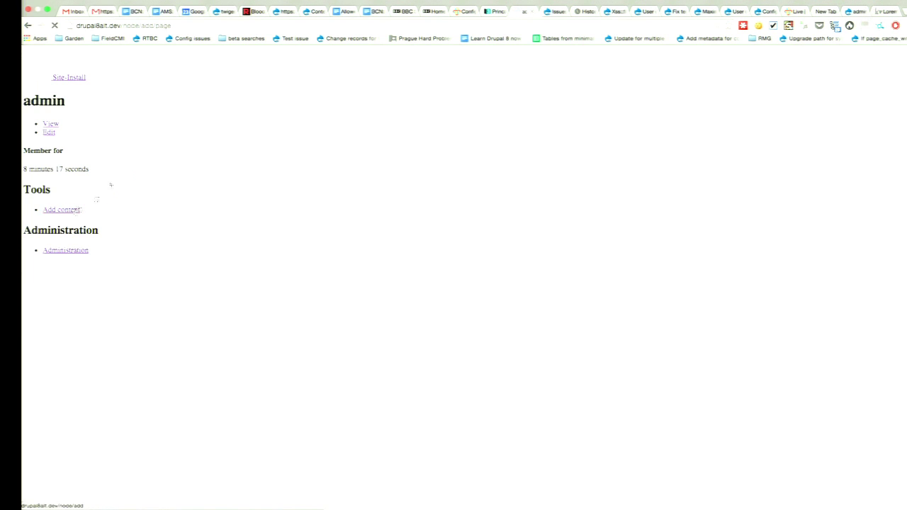
left_click(134, 124)
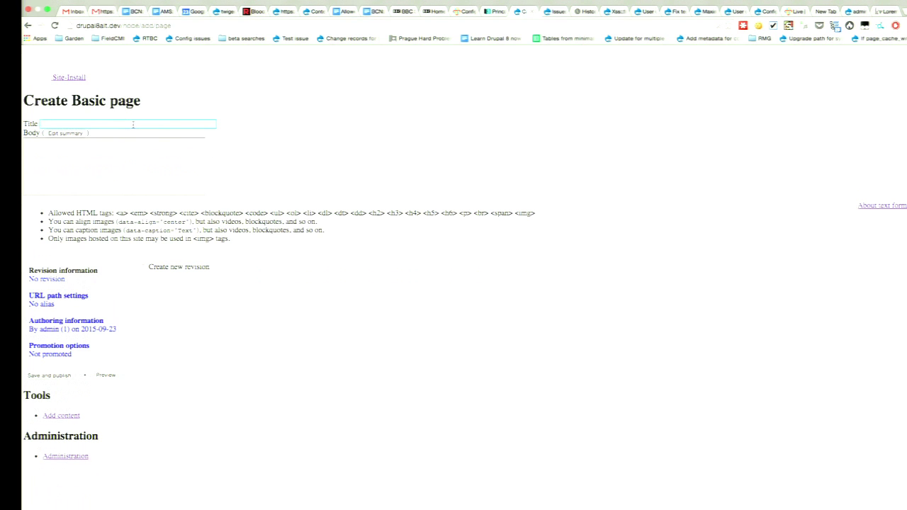
type("My content")
key("Tab")
key("Tab")
type("Content afgafs gafs dts gdfsg dfsgdsfs")
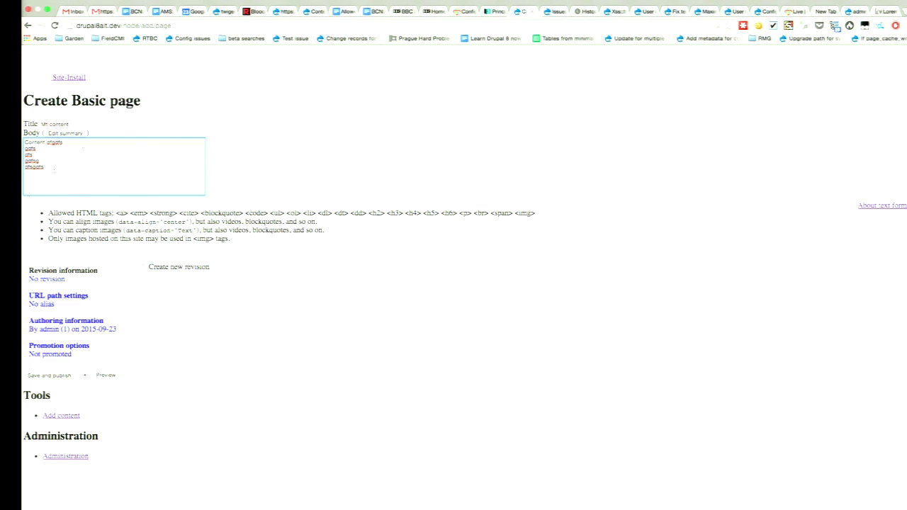
left_click(49, 375)
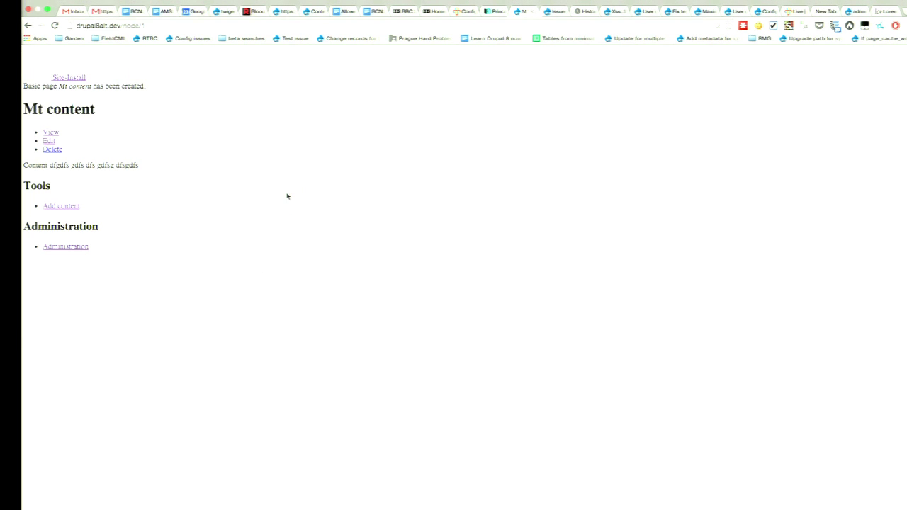
key("super+Tab")
key("super+Tab")
key("super+Tab")
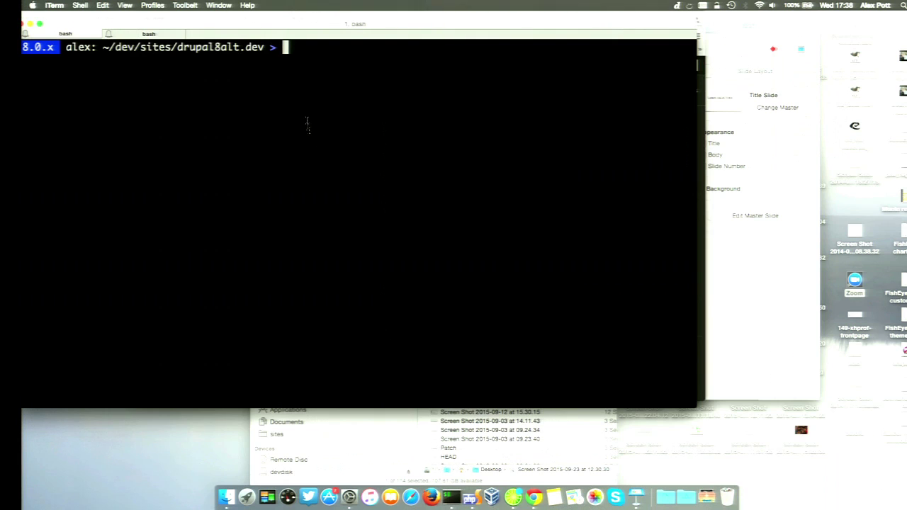
Rerun the earlier cp command from history to copy the staged .yml files into the config staging directory.
key("Up")
key("Down")
key("Up")
key("Up")
key("Up")
key("Down")
key("Up")
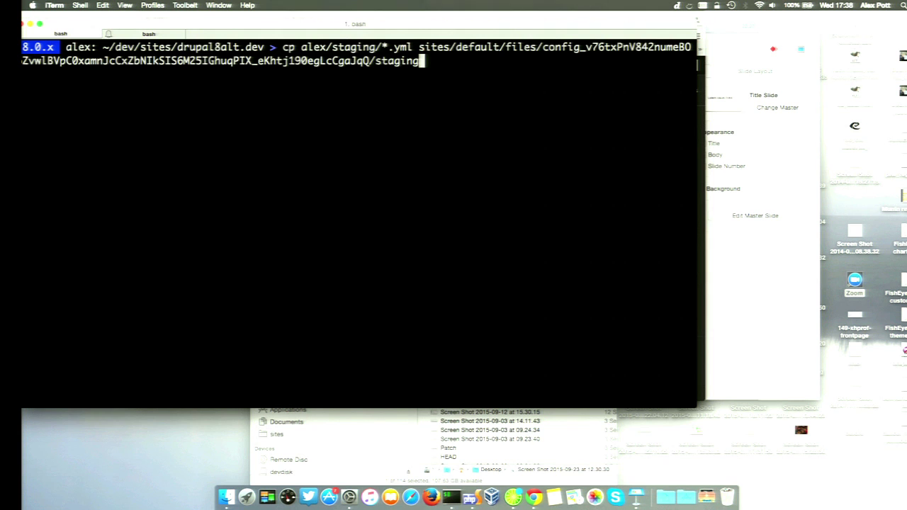
key("Return")
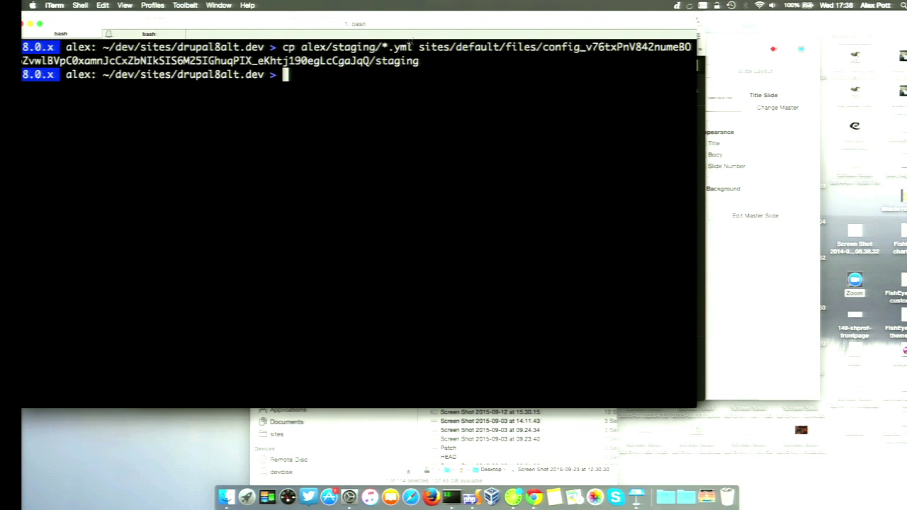
List the staging directory with ll on the copied path and review the .yml files.
left_click_drag(417, 47, 431, 60)
key("super+c")
type("ll")
key("super+v")
key("Return")
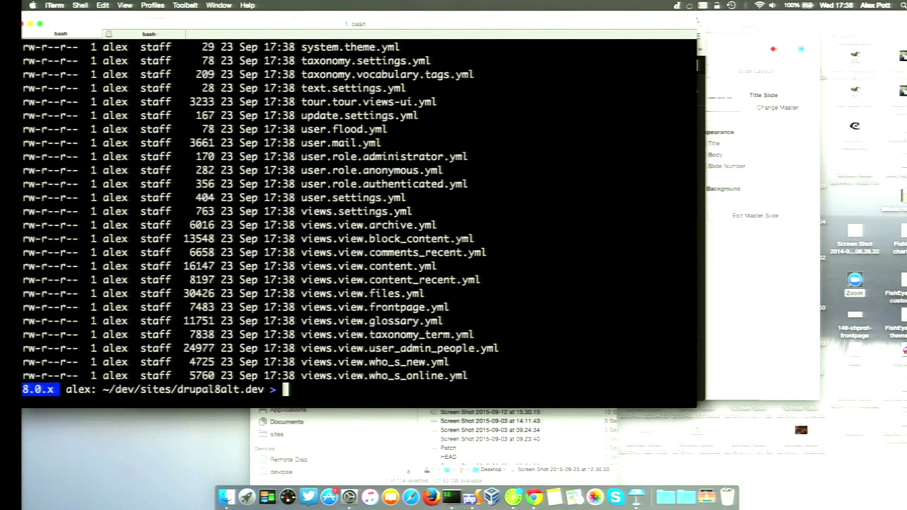
scroll(361, 249, "up", 3)
scroll(361, 249, "down", 1)
scroll(362, 250, "up", 1)
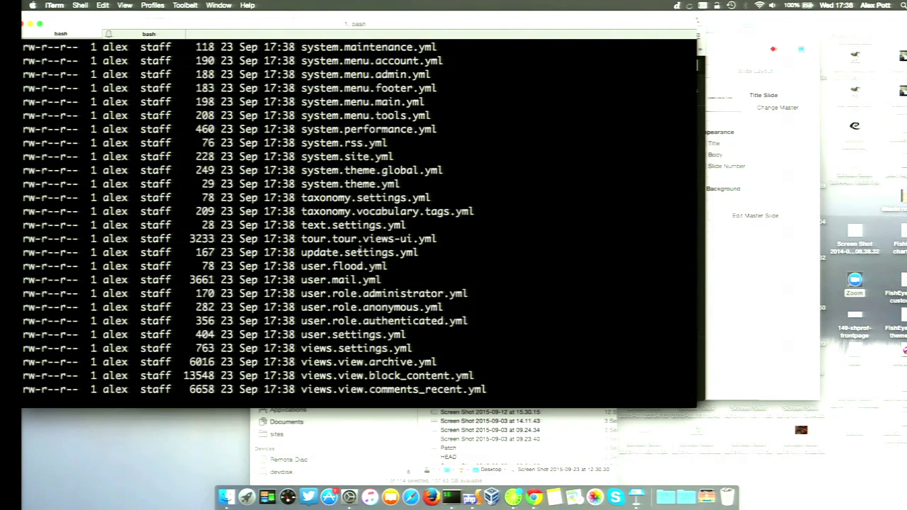
scroll(361, 250, "up", 10)
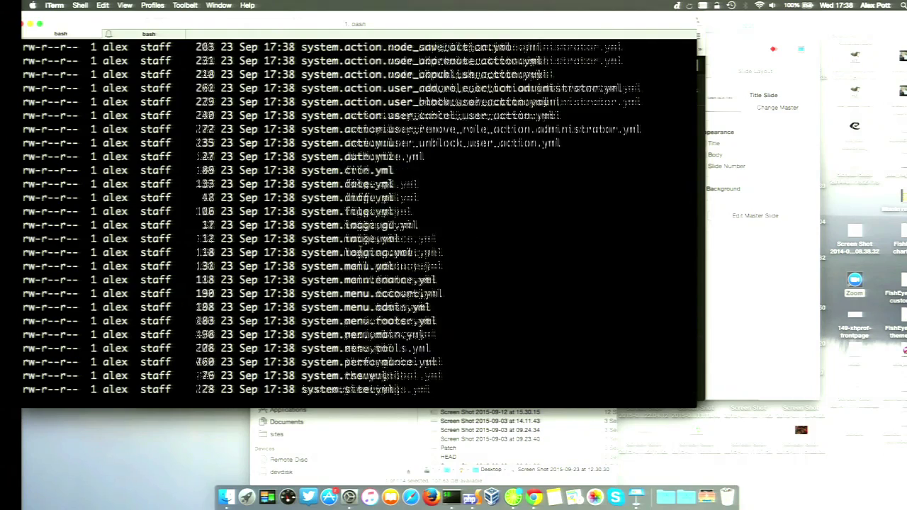
scroll(361, 249, "up", 3)
scroll(361, 250, "down", 2)
scroll(361, 252, "up", 2)
scroll(360, 250, "up", 2)
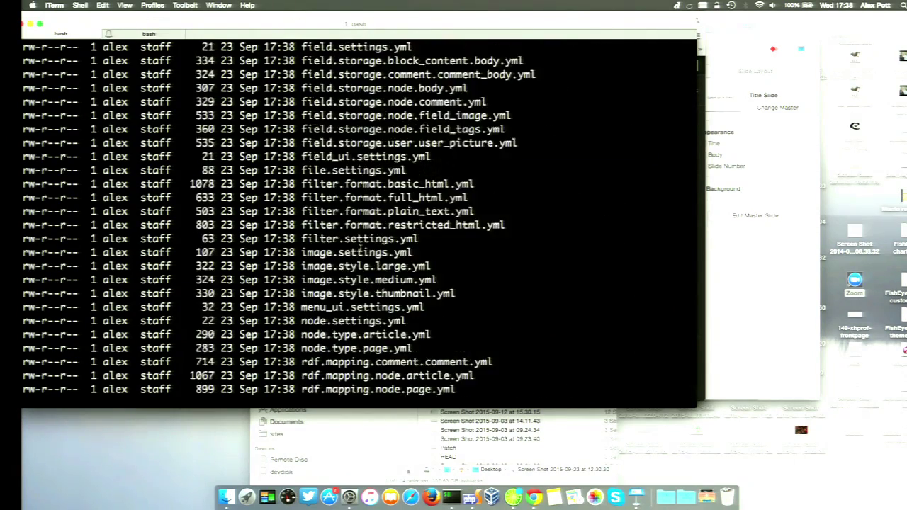
scroll(360, 250, "down", 1)
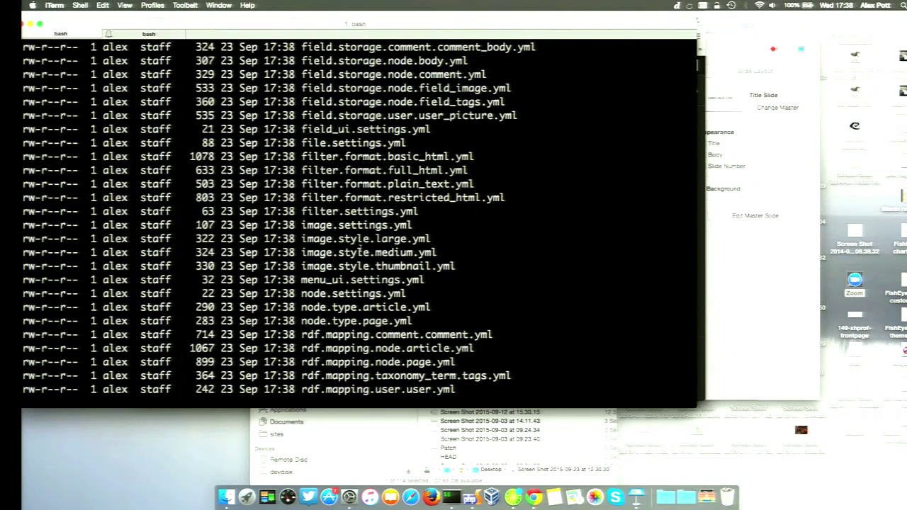
scroll(360, 250, "up", 2)
scroll(361, 250, "down", 2)
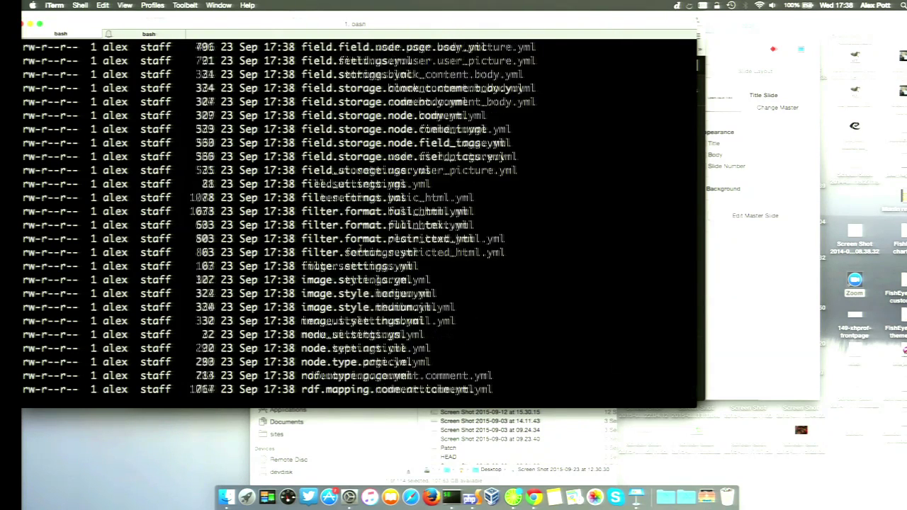
scroll(360, 250, "up", 5)
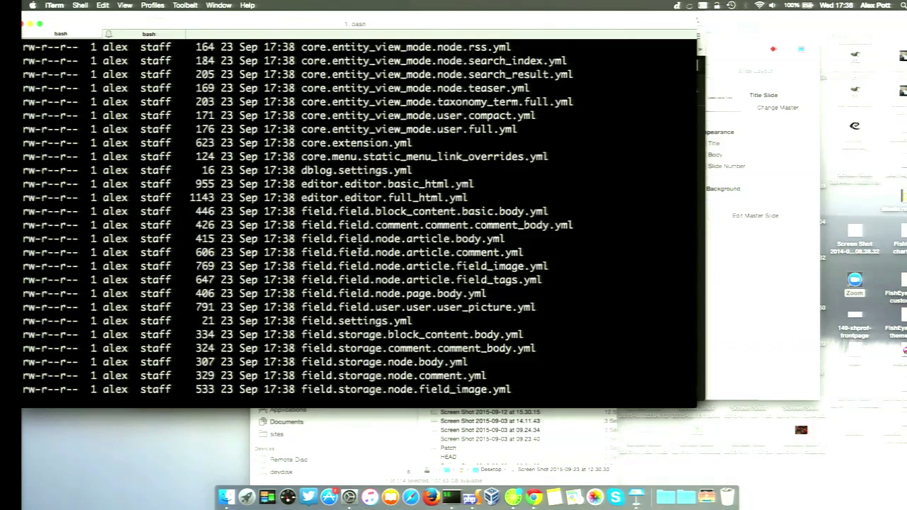
scroll(361, 249, "up", 8)
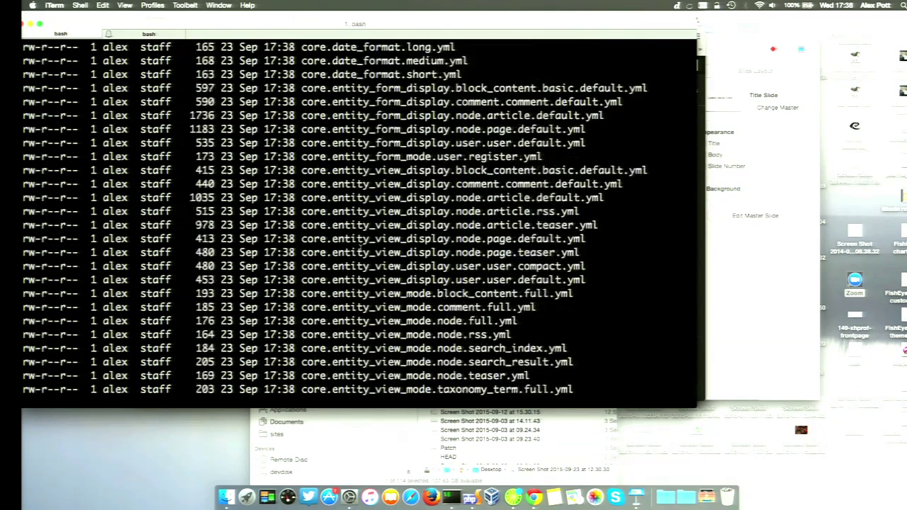
scroll(361, 249, "up", 8)
scroll(360, 249, "down", 3)
scroll(361, 250, "down", 15)
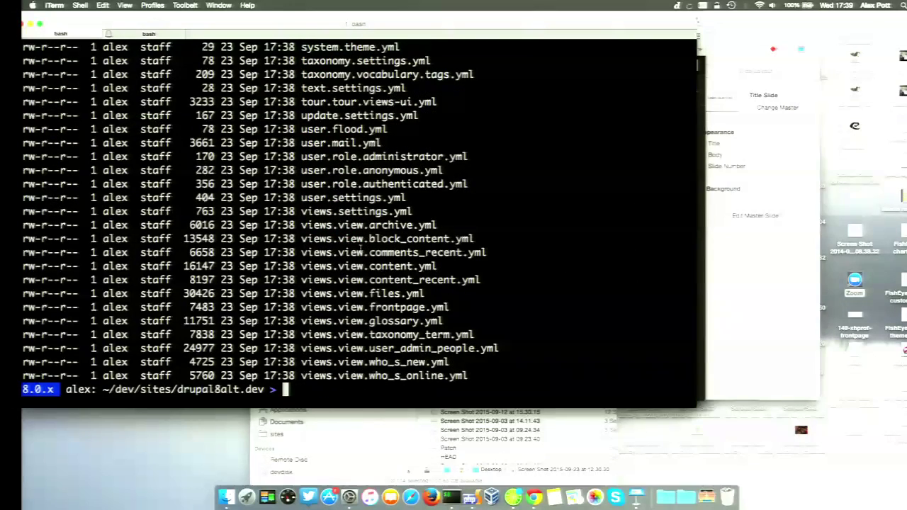
type("drush")
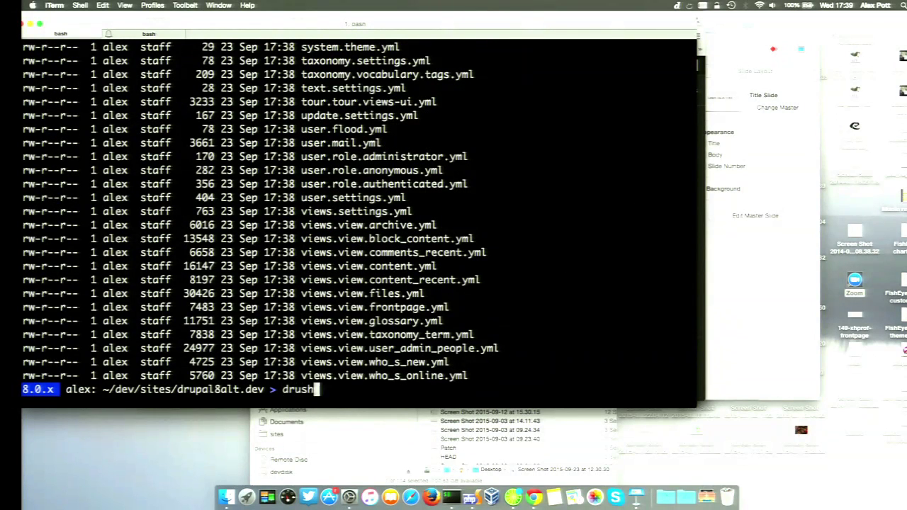
type(" cim")
Run drush cim, review the listed deletions and creations, and answer n to decline.
key("Return")
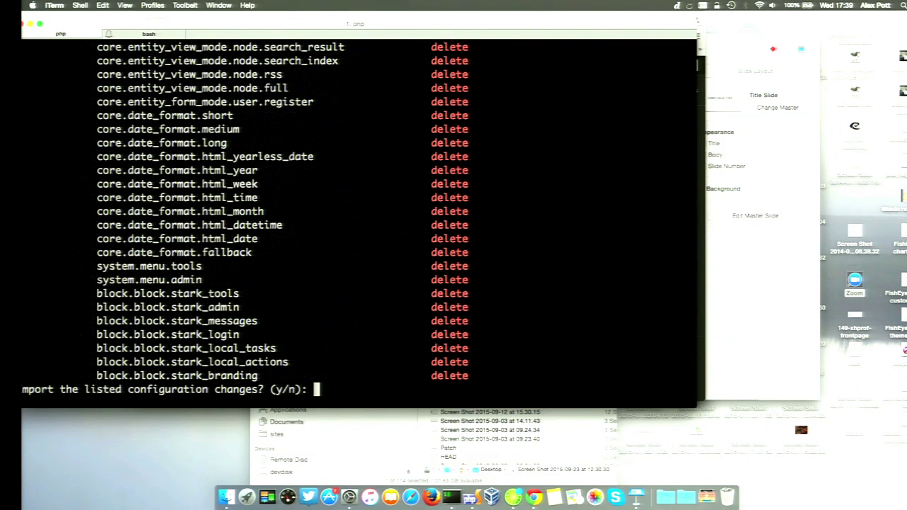
type("y")
key("Return")
type("n")
key("Return")
Return to the Chrome window showing the Drupal site.
key("super+Tab")
key("super+Tab")
key("super+Tab")
key("Tab")
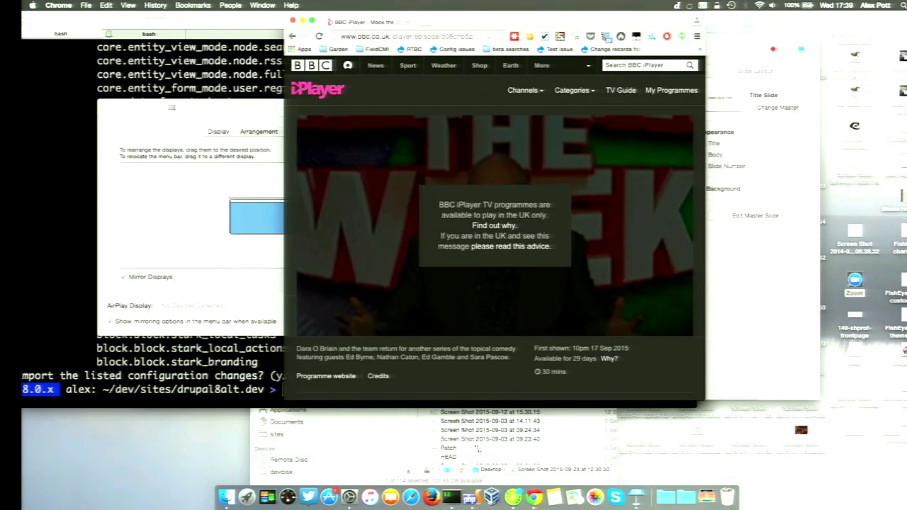
left_click(534, 497)
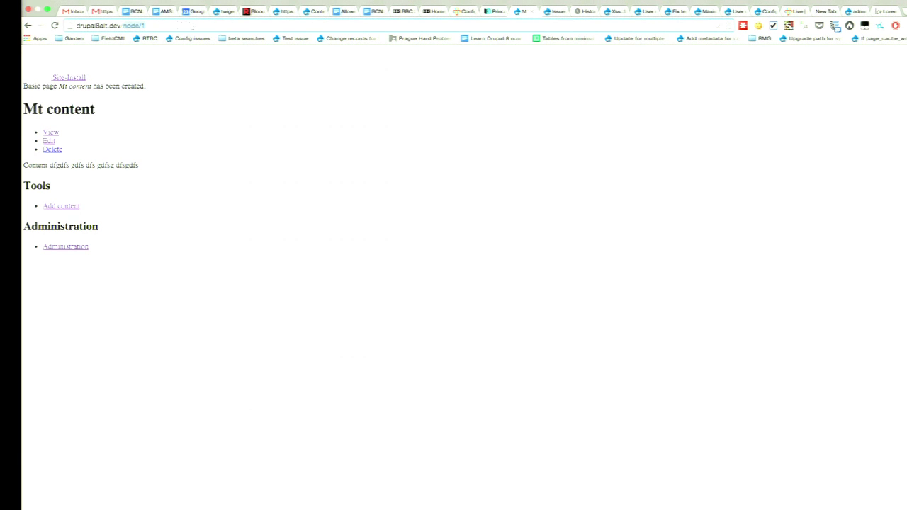
Go to the configuration Synchronize admin page via the address bar.
left_click(192, 25)
type("admin")
key("Down")
key("Down")
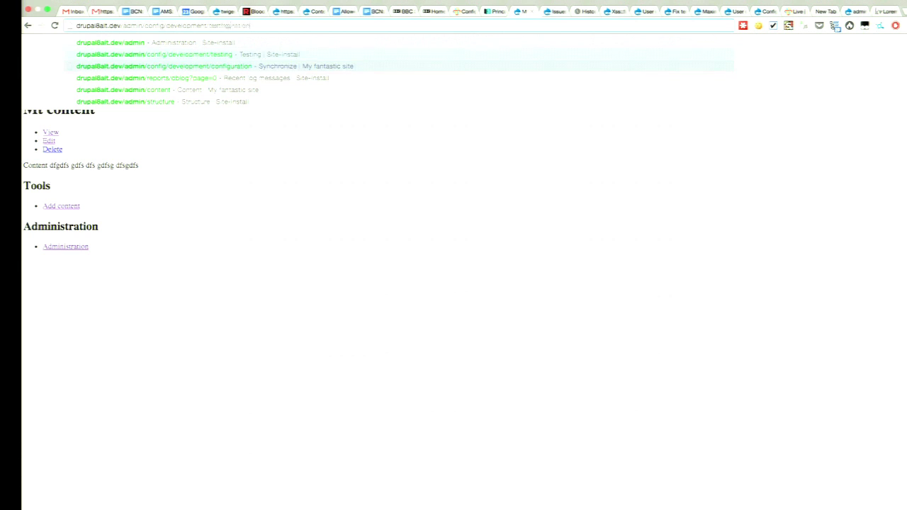
key("Return")
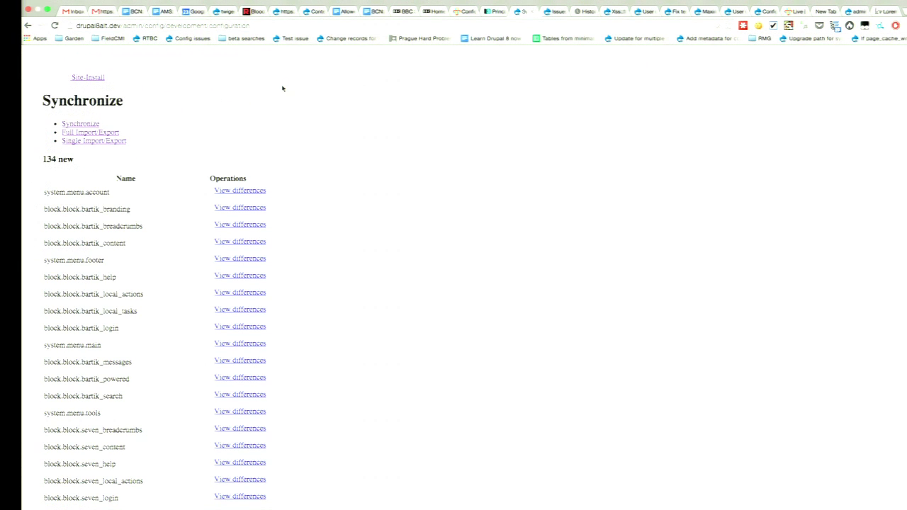
View the staged differences for core.extension, then close the dialog.
scroll(282, 88, "down", 10)
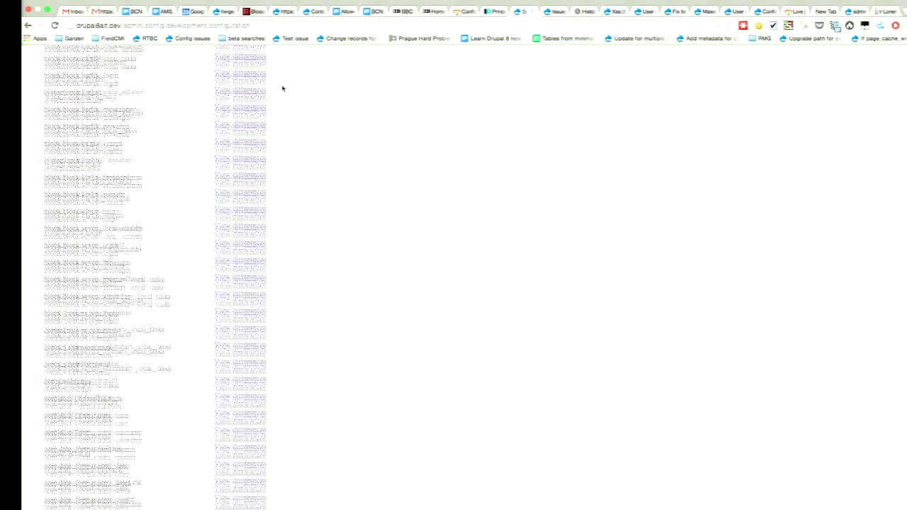
scroll(282, 89, "up", 10)
scroll(218, 189, "down", 15)
scroll(218, 189, "down", 15)
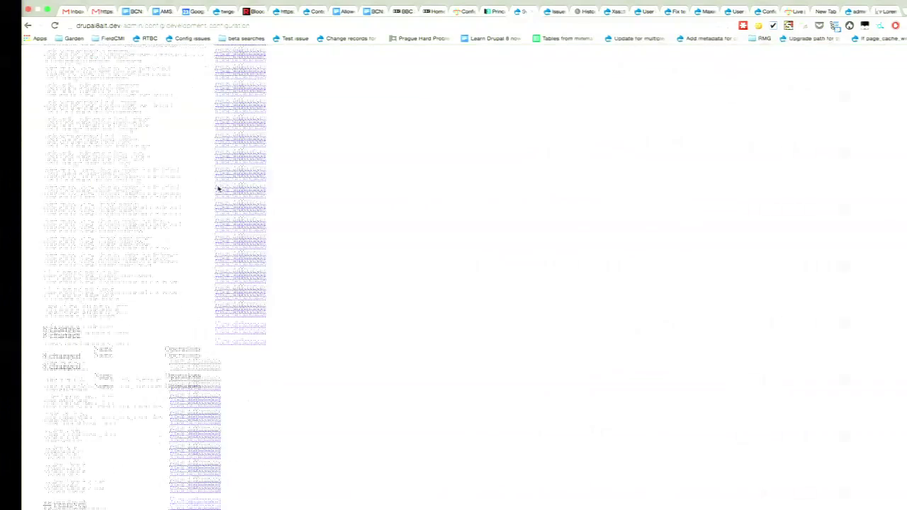
scroll(218, 188, "down", 5)
left_click(201, 255)
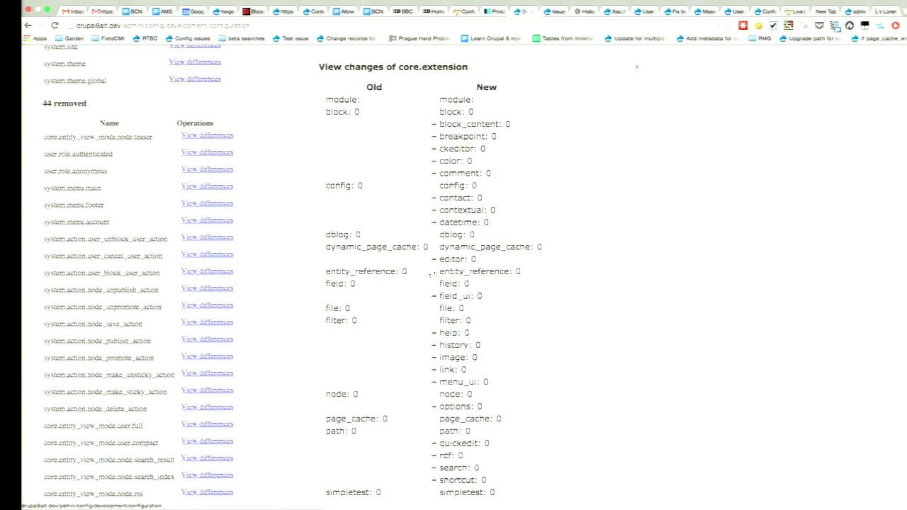
scroll(516, 284, "down", 6)
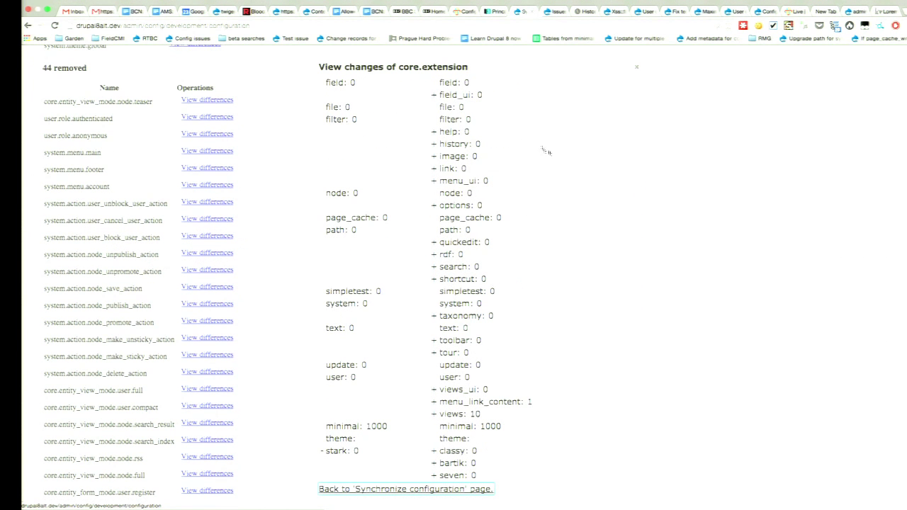
left_click(636, 67)
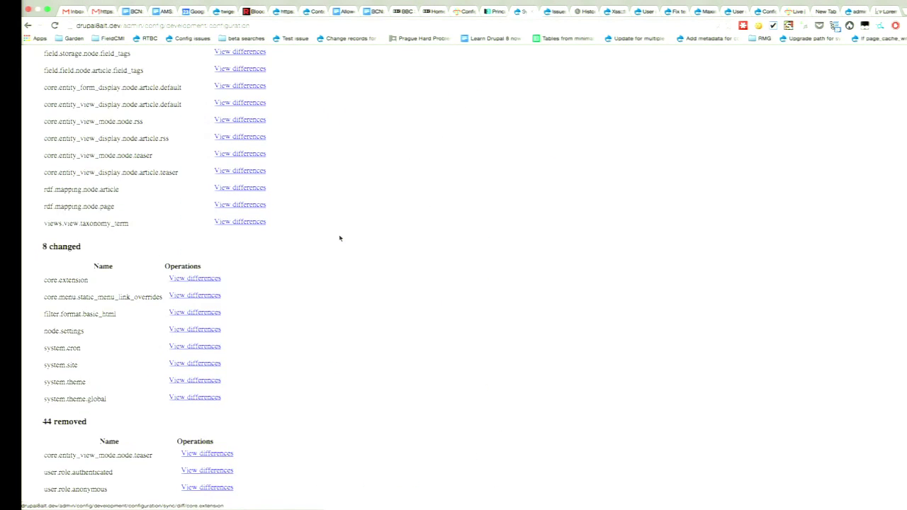
Import all the staged configuration changes.
scroll(343, 240, "up", 10)
scroll(339, 243, "down", 2)
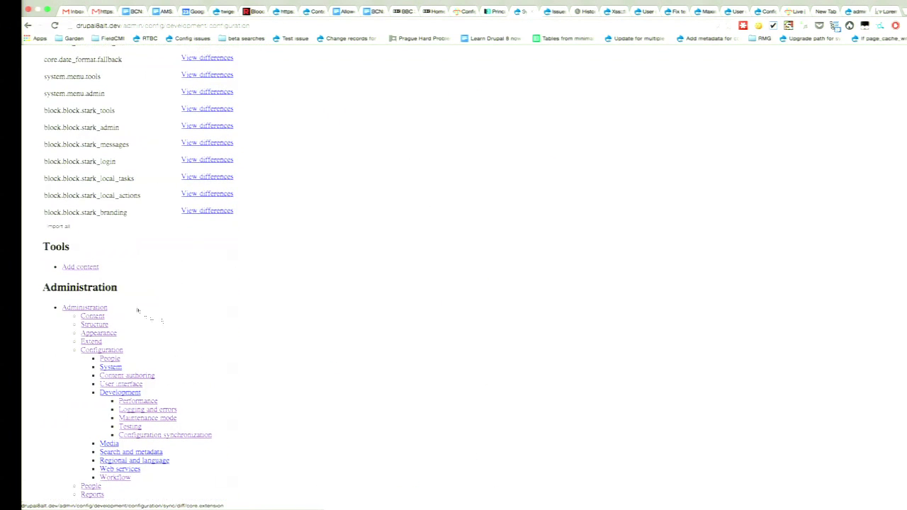
left_click(59, 227)
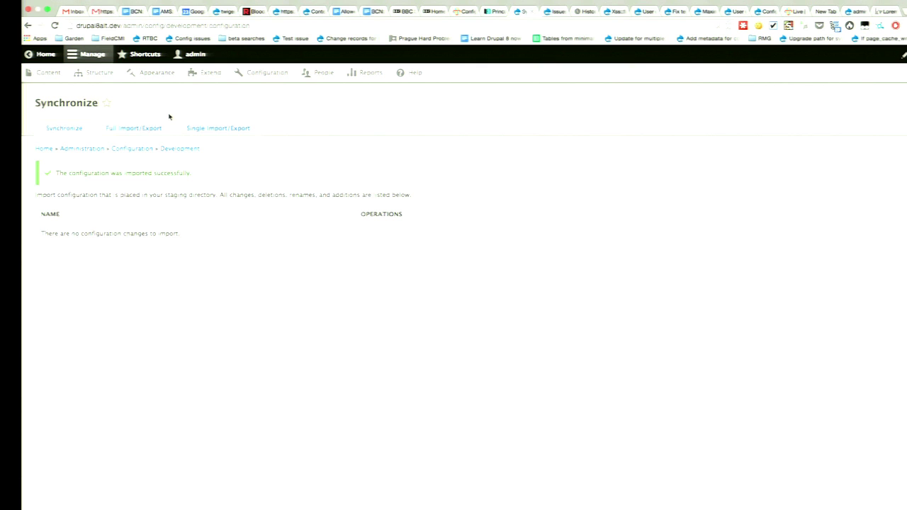
Open the Mt content page from the Content list to confirm it survived the import.
left_click(47, 78)
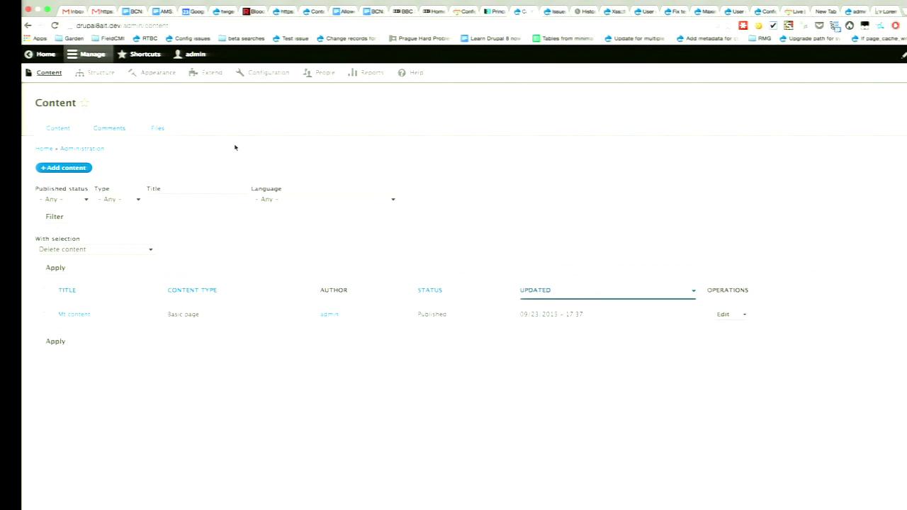
left_click(77, 316)
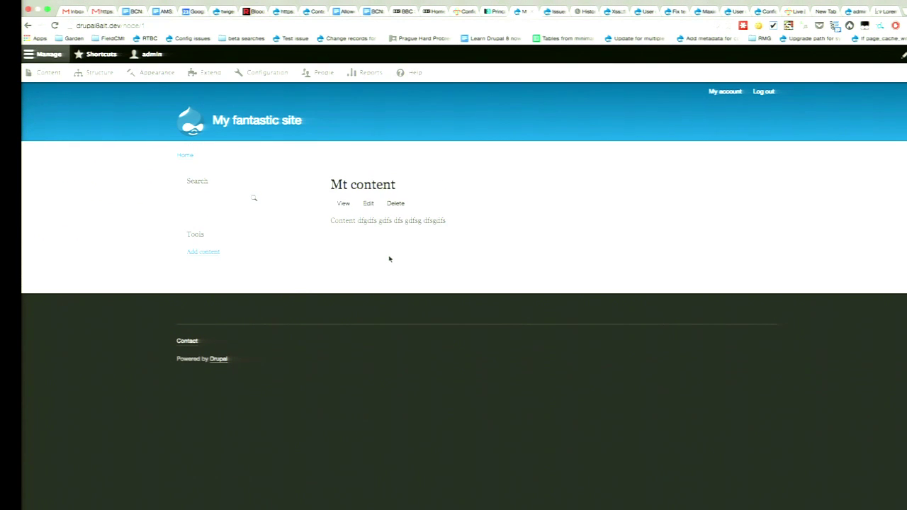
Open Structure > Views and browse the list of views such as Content, Files and People.
left_click(99, 74)
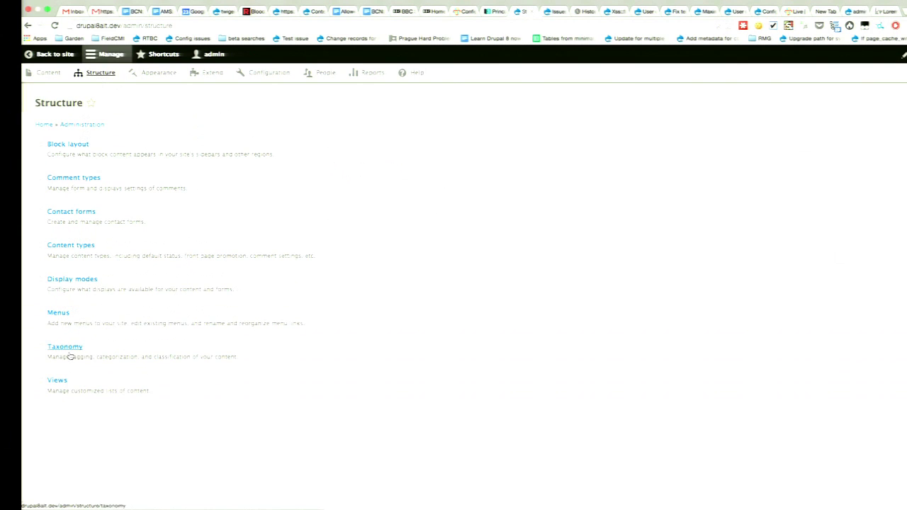
left_click(61, 380)
scroll(287, 233, "down", 5)
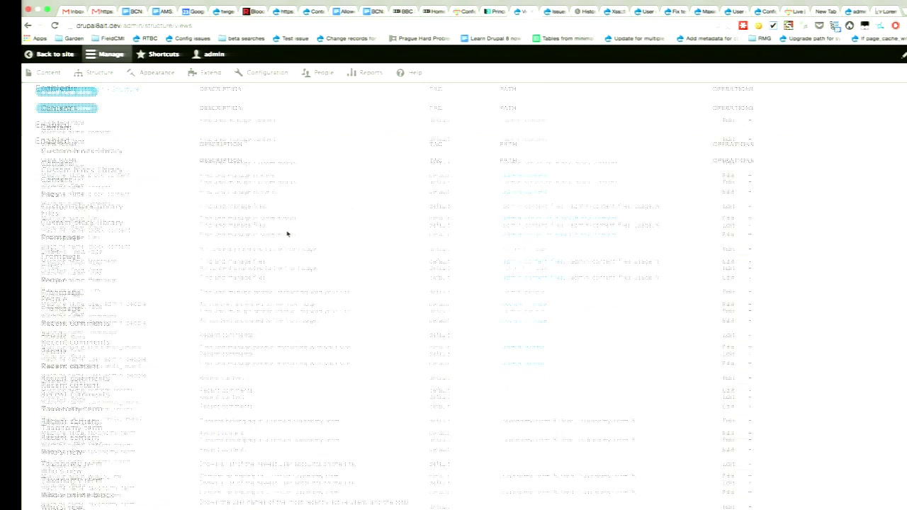
scroll(287, 233, "down", 3)
scroll(287, 234, "up", 8)
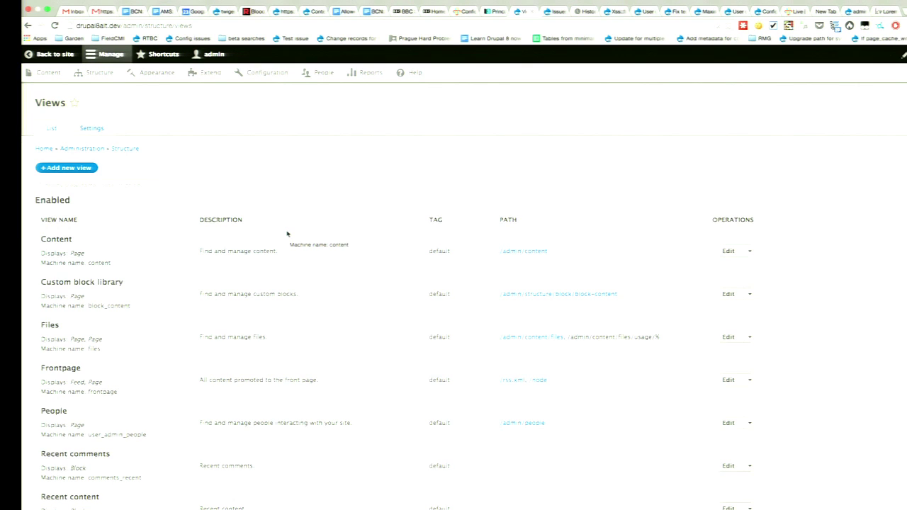
key("super+Tab")
key("super+Tab")
key("super+Tab")
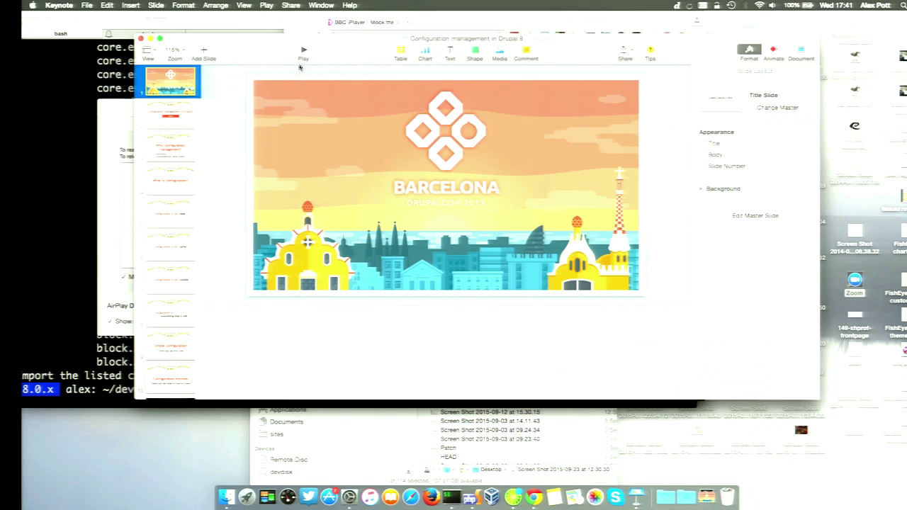
Present the Keynote slideshow starting from the closing Thanks slide.
left_click(304, 51)
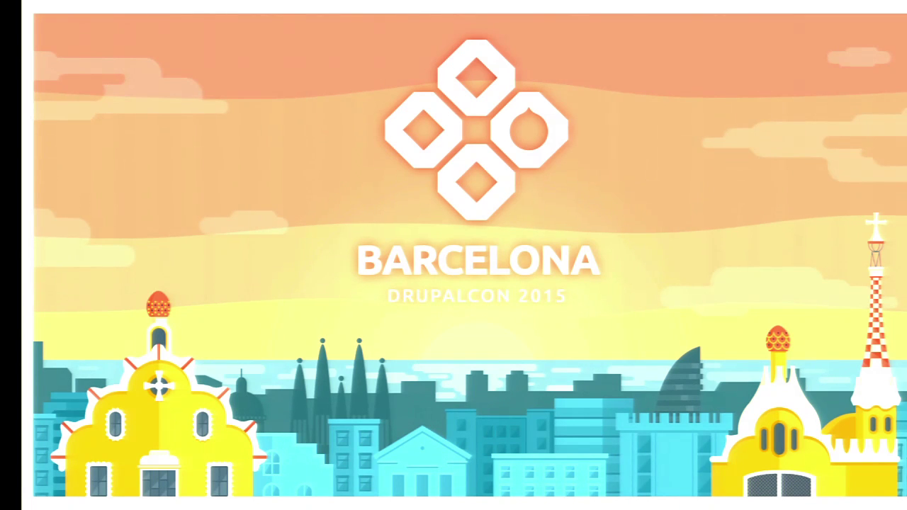
key("Escape")
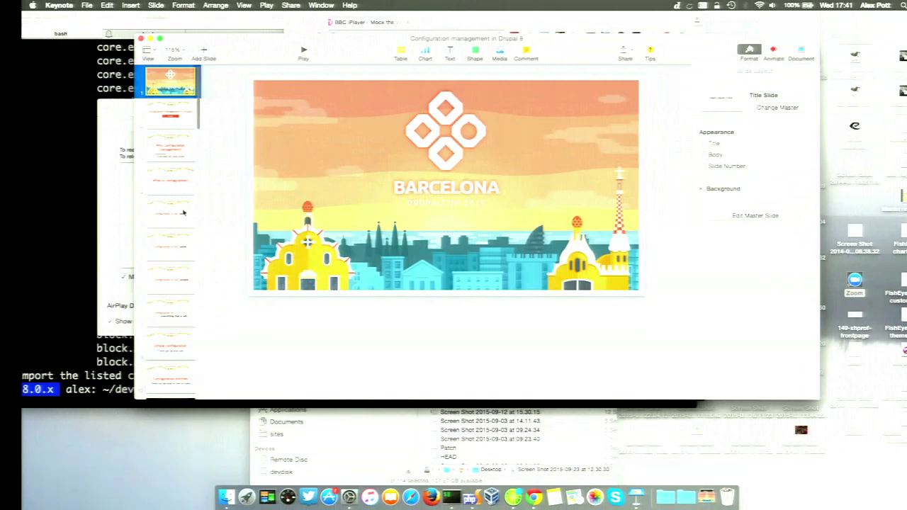
scroll(184, 213, "down", 10)
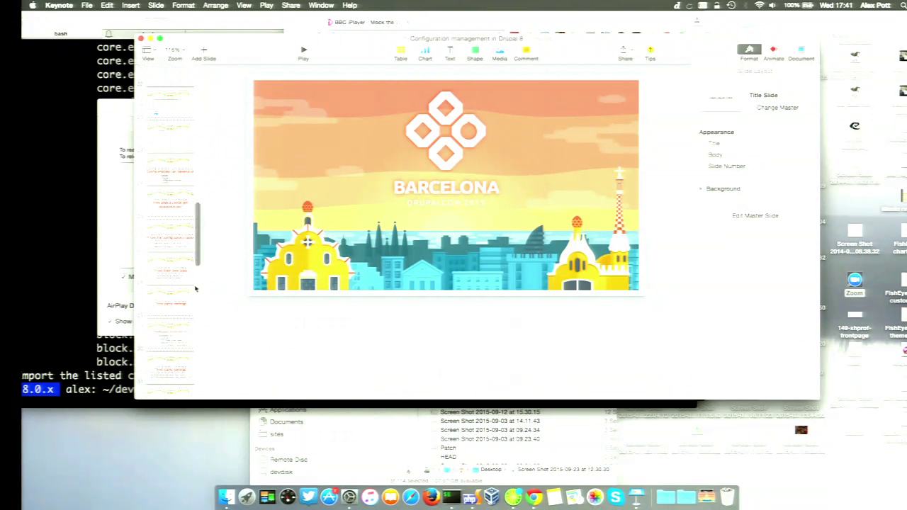
scroll(191, 305, "down", 6)
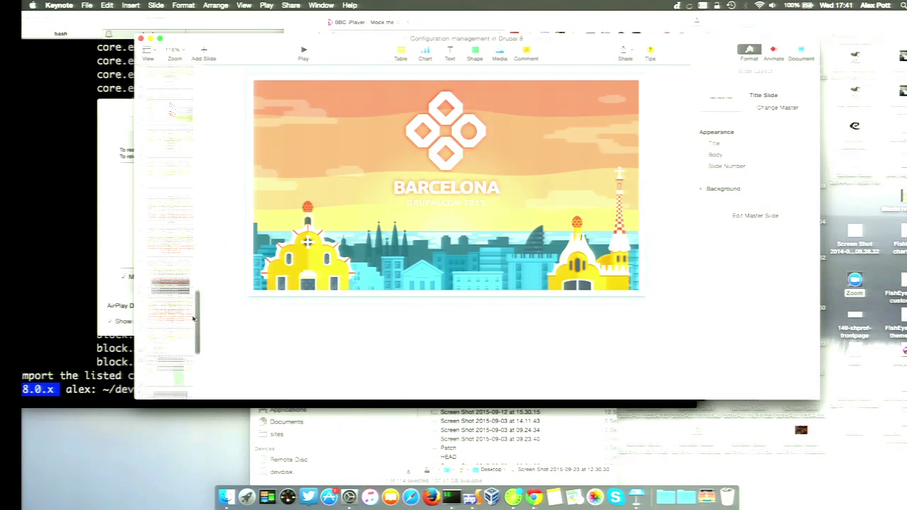
scroll(193, 319, "down", 5)
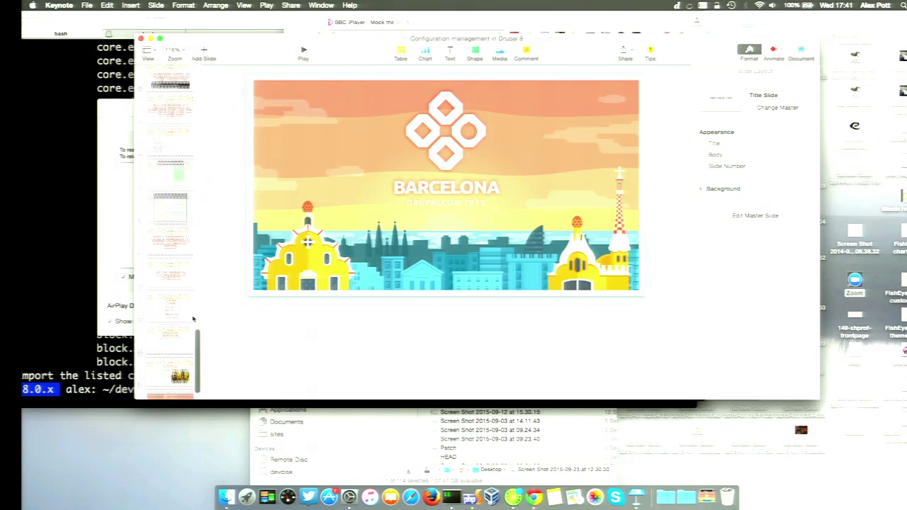
left_click(171, 286)
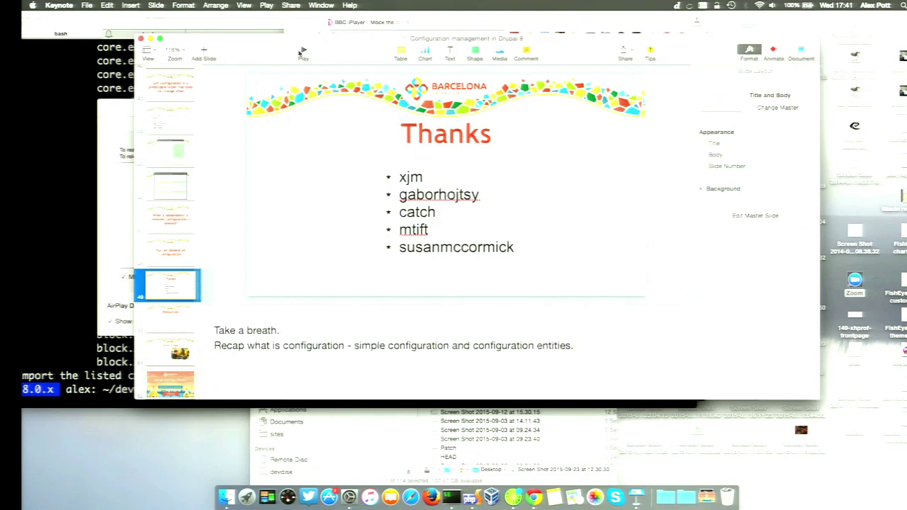
key("alt+super+p")
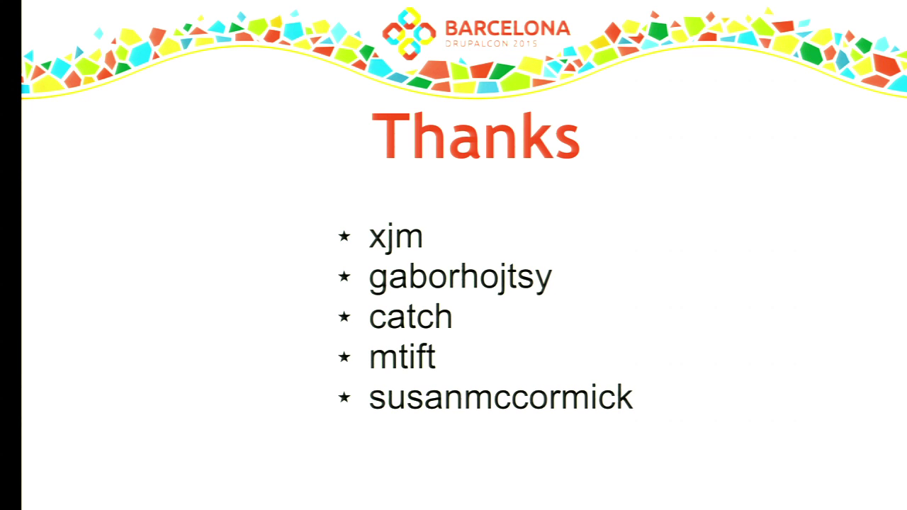
Advance to the Resources slide listing four reference links.
key("Right")
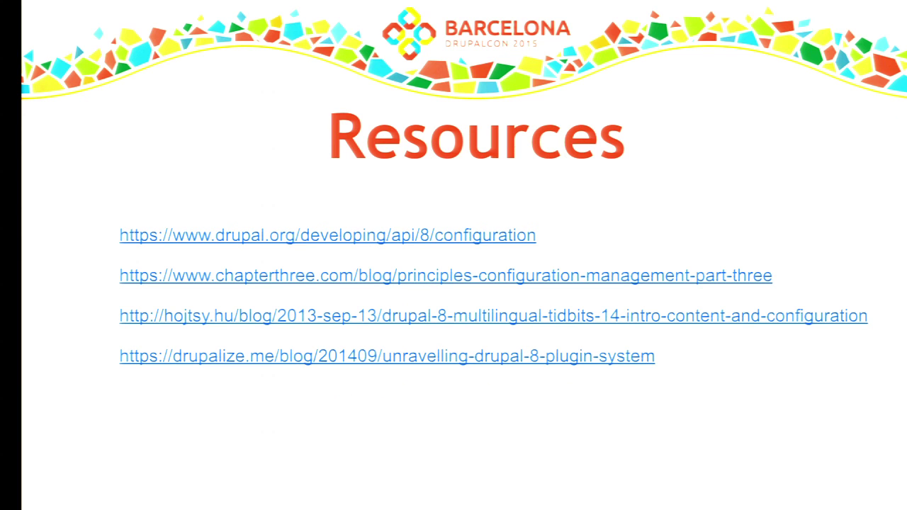